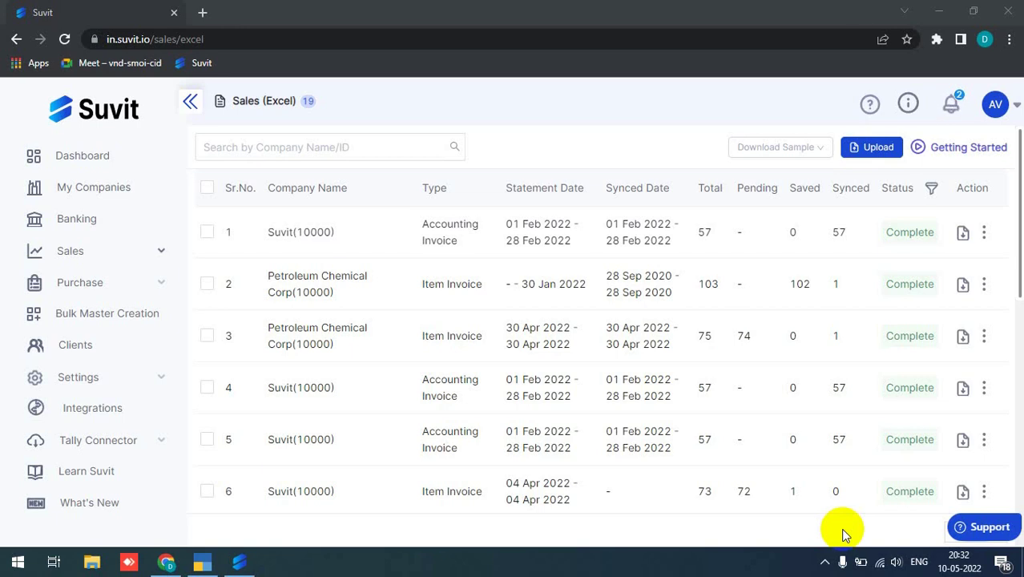
# Open the Download Sample dropdown on Suvit's Sales (Excel) page to see the available sample formats
pyautogui.click(808, 153)
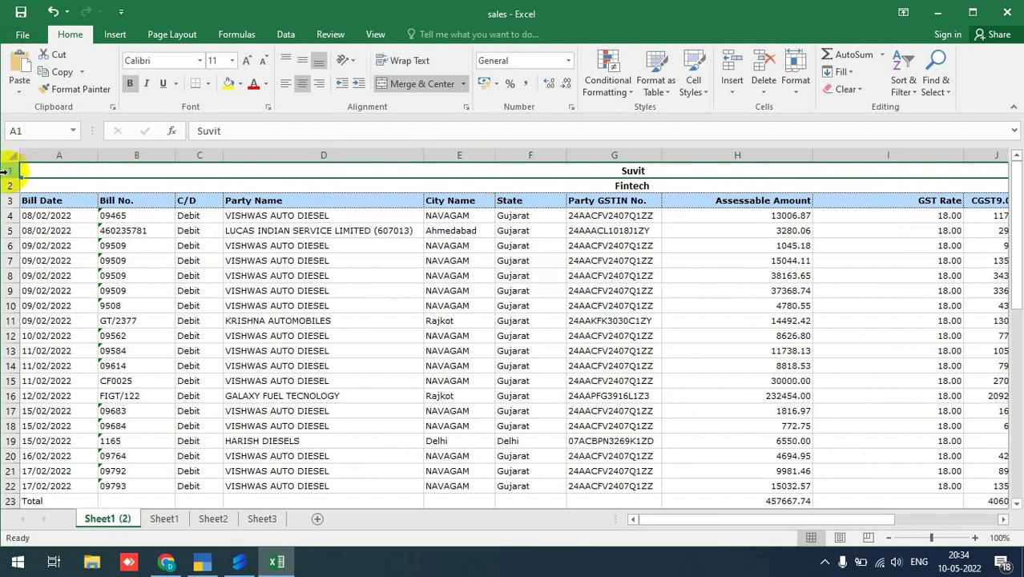
# Delete the Suvit and Fintech title rows from the top of the sales sheet
pyautogui.hotkey('shift', 'Down')
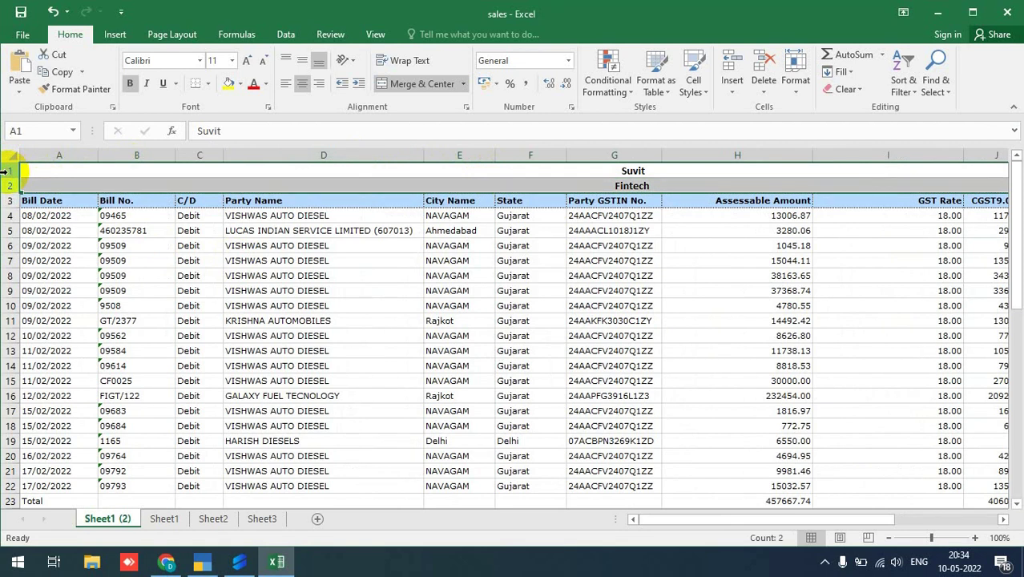
pyautogui.hotkey('ctrl', '-')
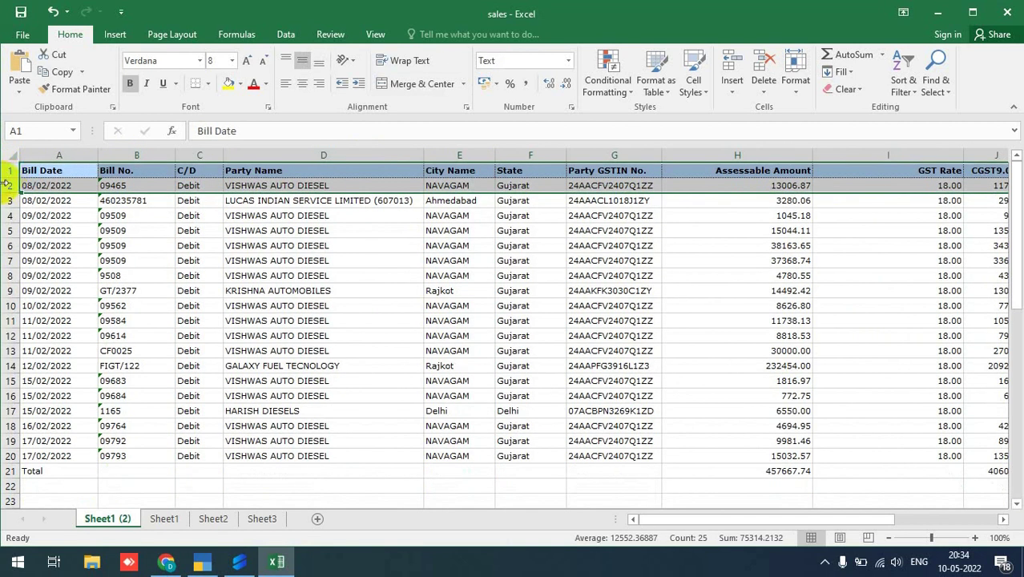
pyautogui.click(73, 172)
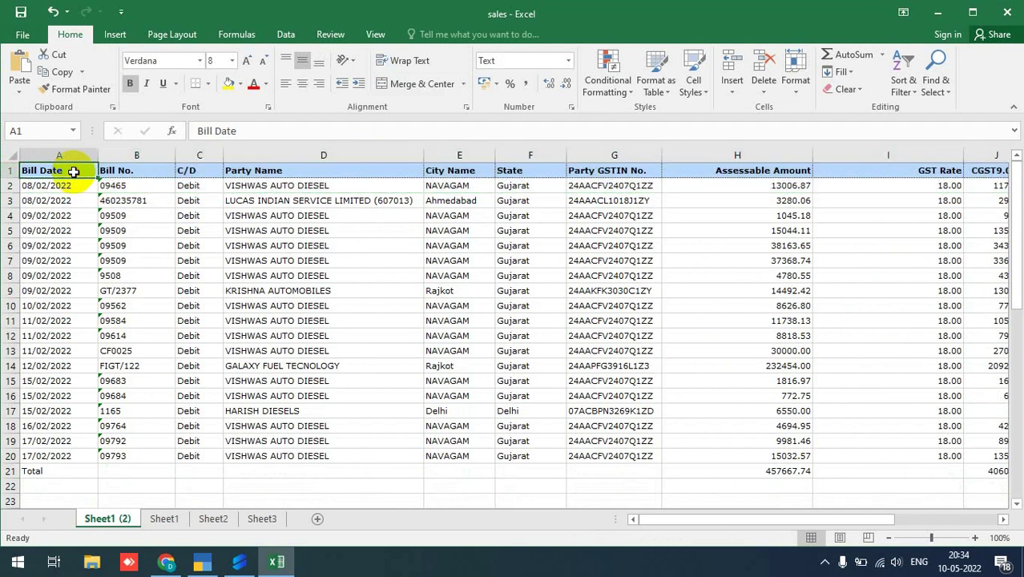
# Strip the periods from the header names and select the Total row in row 21
pyautogui.click(6, 171)
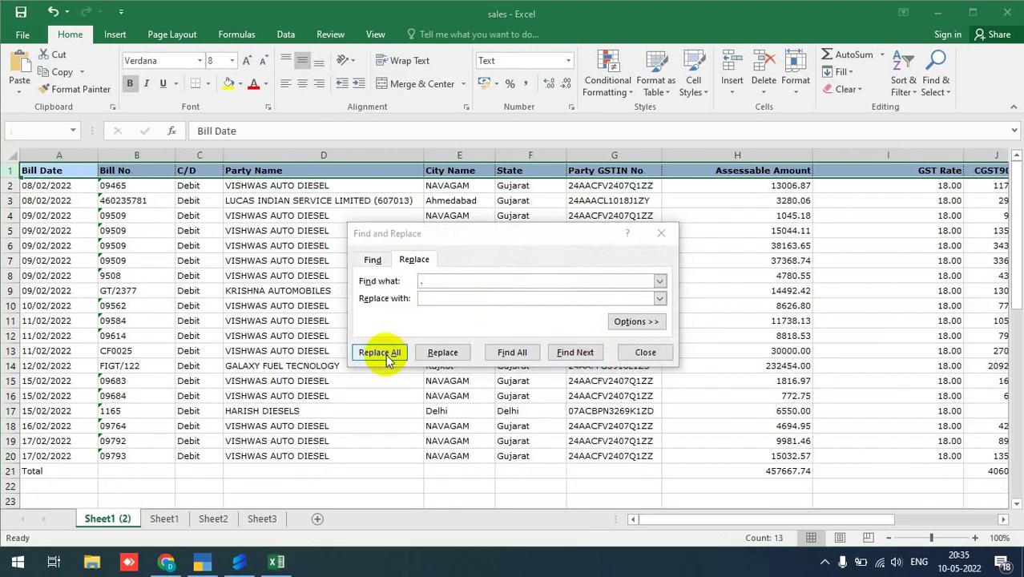
pyautogui.click(377, 350)
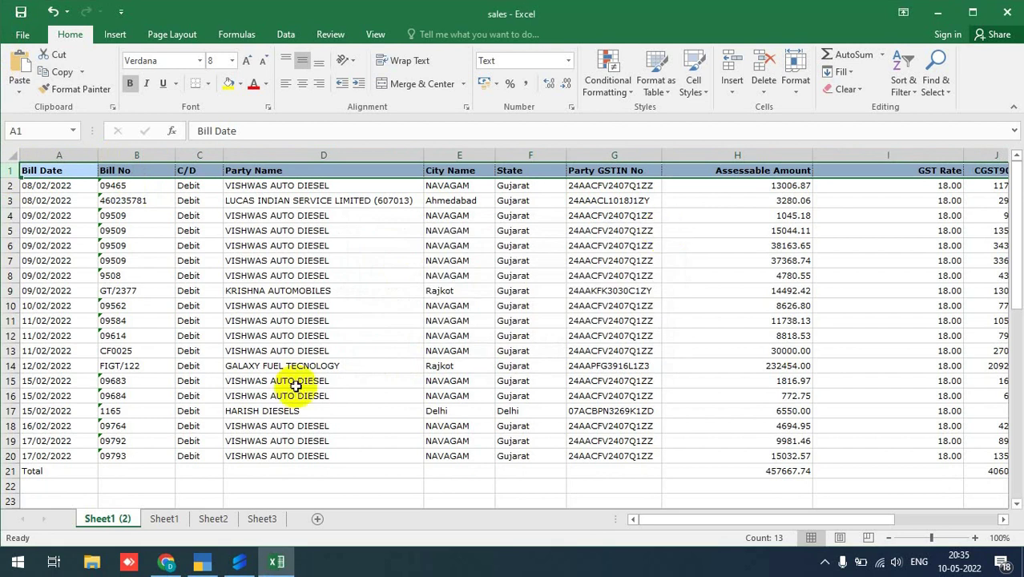
pyautogui.click(46, 470)
pyautogui.click(8, 471)
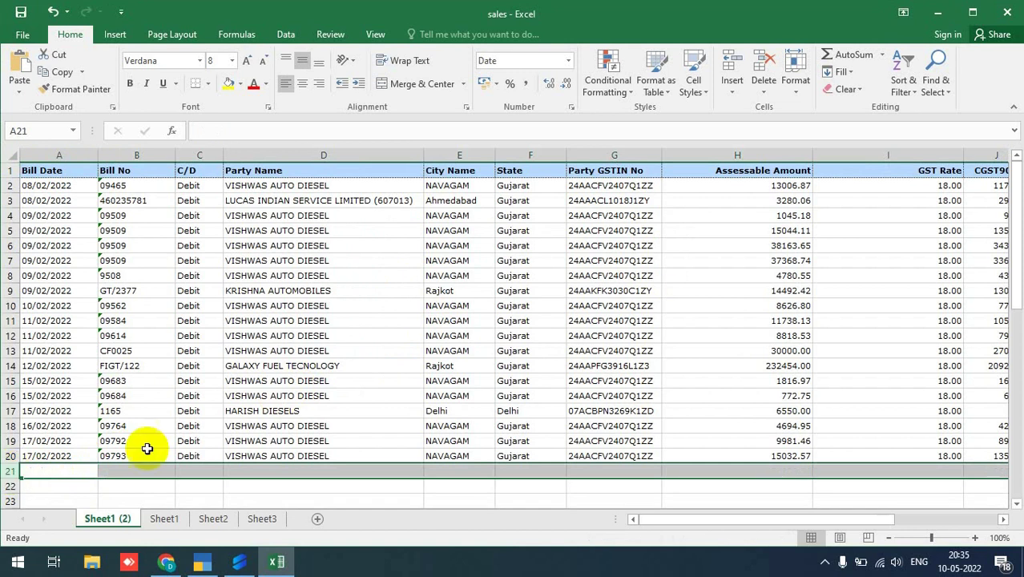
# Delete the Total row from the sales sheet
pyautogui.hotkey('ctrl', '-')
pyautogui.click(276, 426)
pyautogui.press('Right')
pyautogui.press('Right')
pyautogui.press('Right')
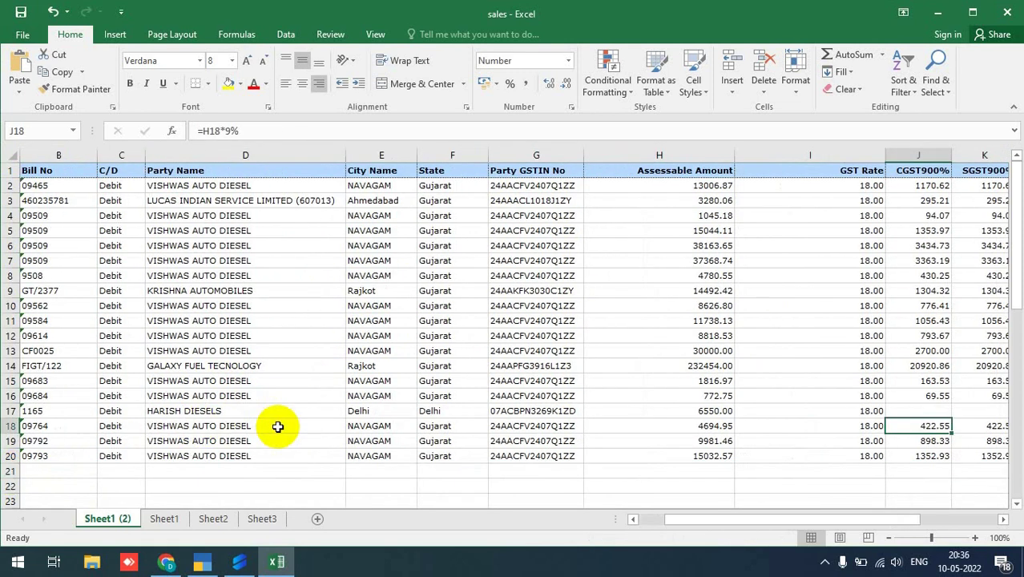
pyautogui.press('Right')
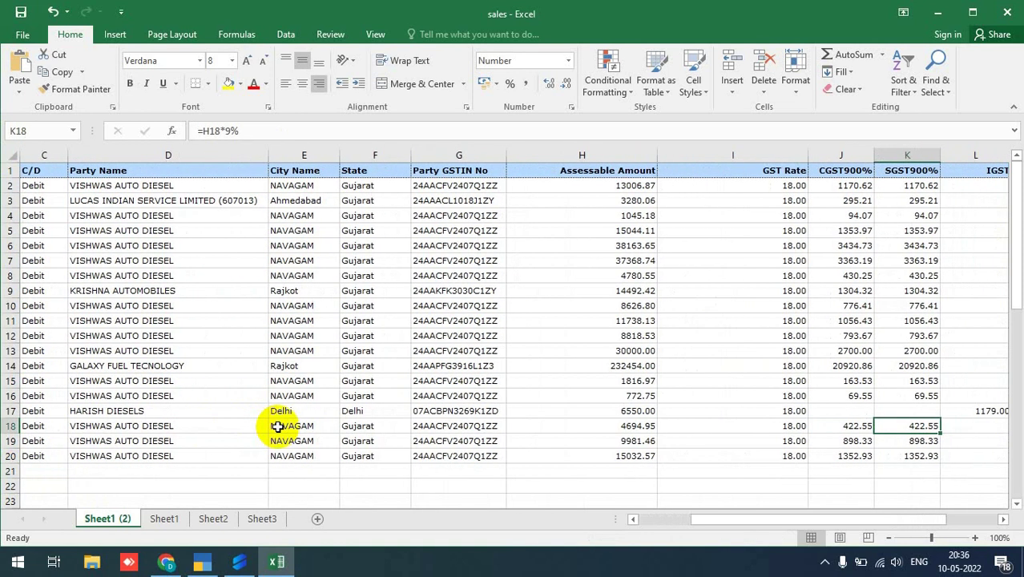
pyautogui.press('Right')
pyautogui.press('Right')
pyautogui.hotkey('ctrl', 'Up')
# Add a 'Sales ledger' header in N1 and paste 'Sales GST 18' into N2:N20
pyautogui.press('Right')
pyautogui.write('Sales')
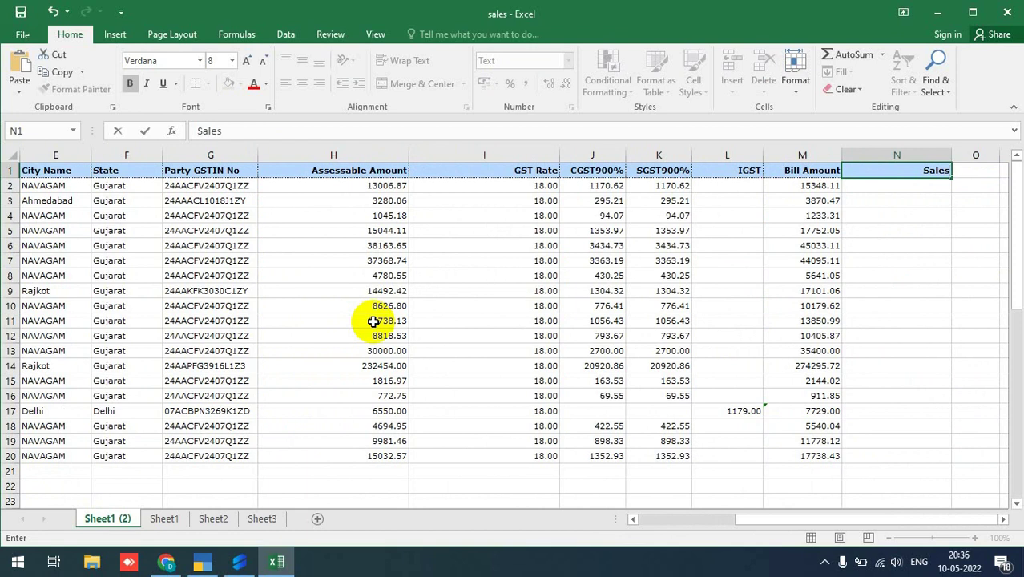
pyautogui.write(' ledger')
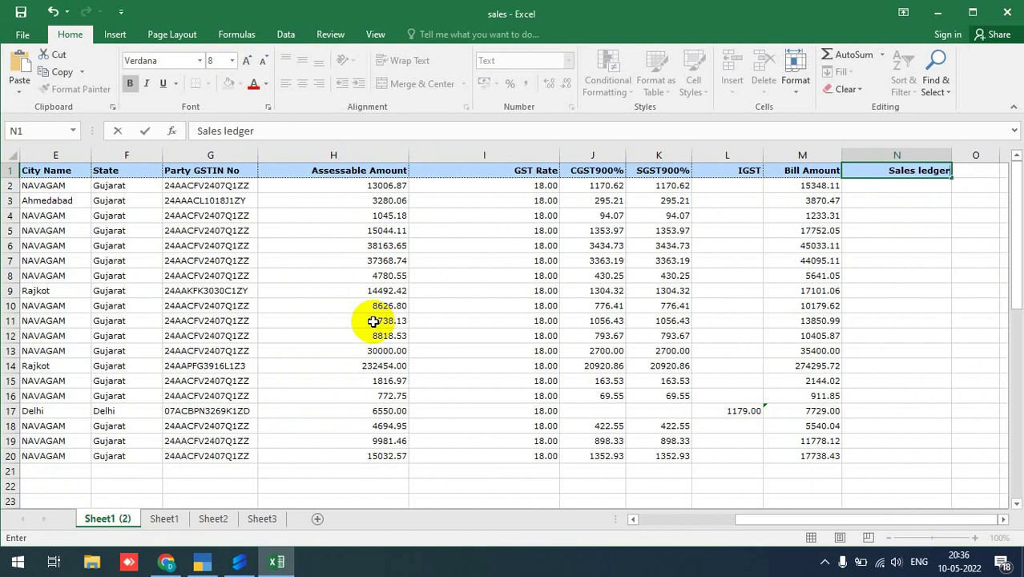
pyautogui.click(890, 186)
pyautogui.write('Sales GST 18 Sales GST 18 Sales GST 18 Sales GST 18 Sales GST 18 Sales GST 18 Sales GST 18 Sales GST 18 Sales GST 18 Sales GST 18 Sales GST 18 Sales GST 18 Sales GST 18 Sales GST 18 Sales GST 18 Sales GST 18 Sales GST 18 Sales GST 18 Sales GST 18')
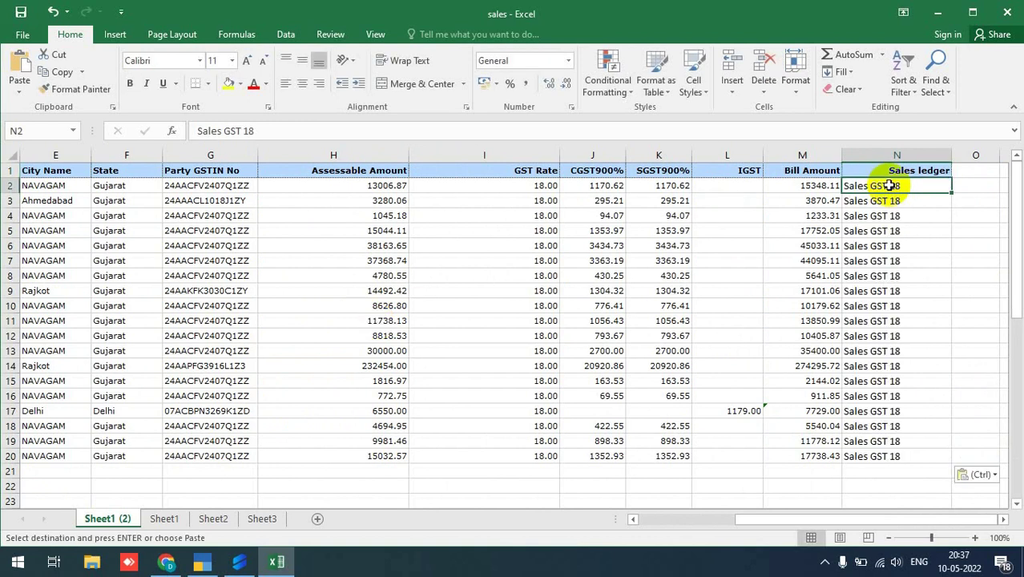
pyautogui.press('Escape')
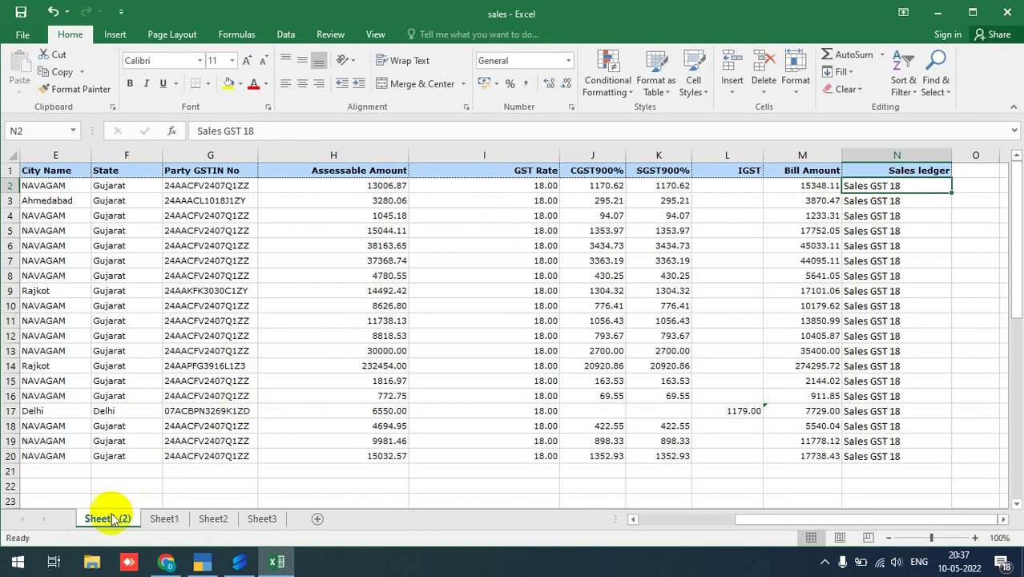
pyautogui.click(339, 327)
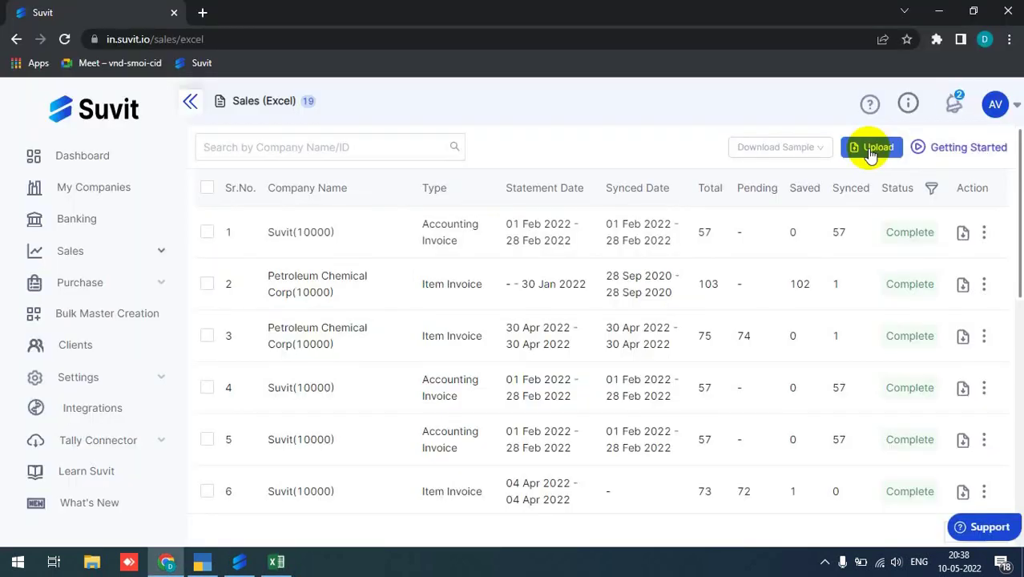
# Start a new upload for the Suvit company as Accounting Invoice (Without Item)
pyautogui.click(871, 150)
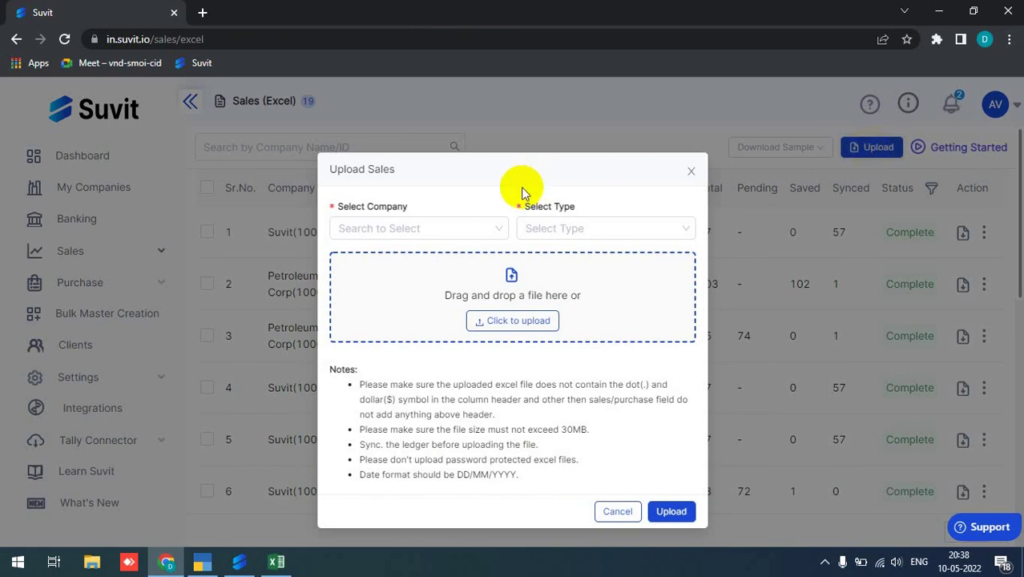
pyautogui.click(446, 227)
pyautogui.write('su')
pyautogui.press('Return')
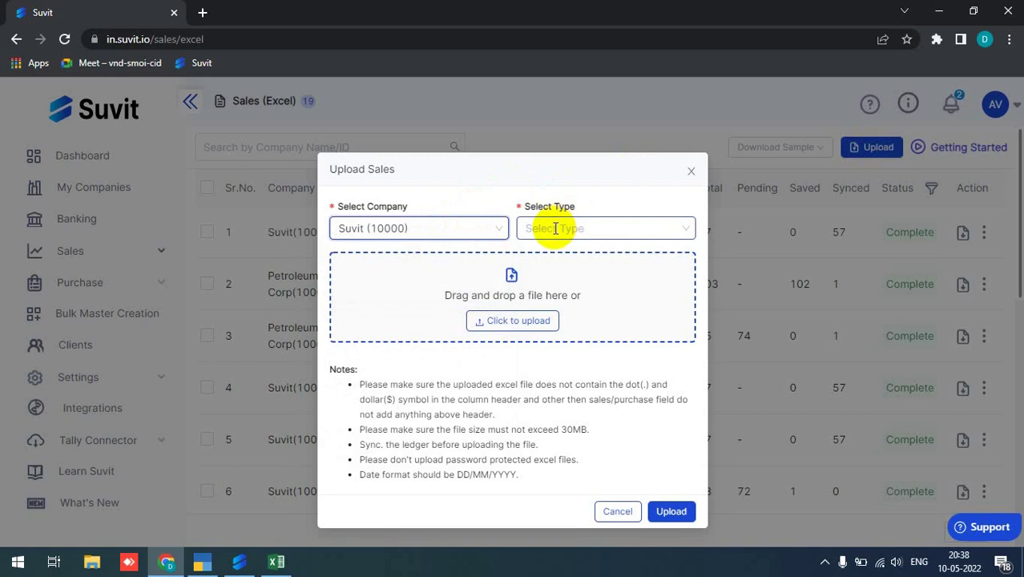
pyautogui.click(555, 229)
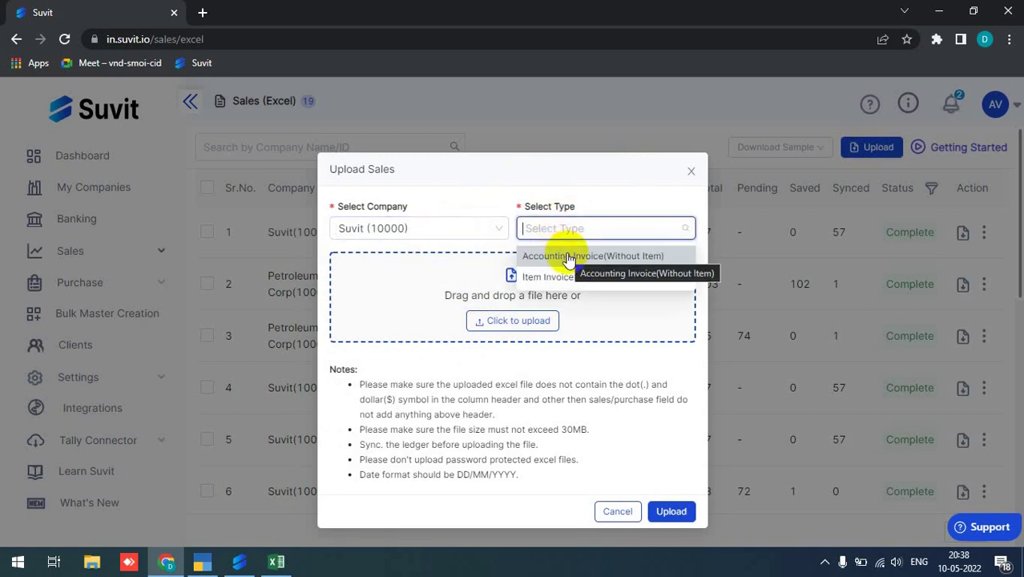
pyautogui.click(565, 254)
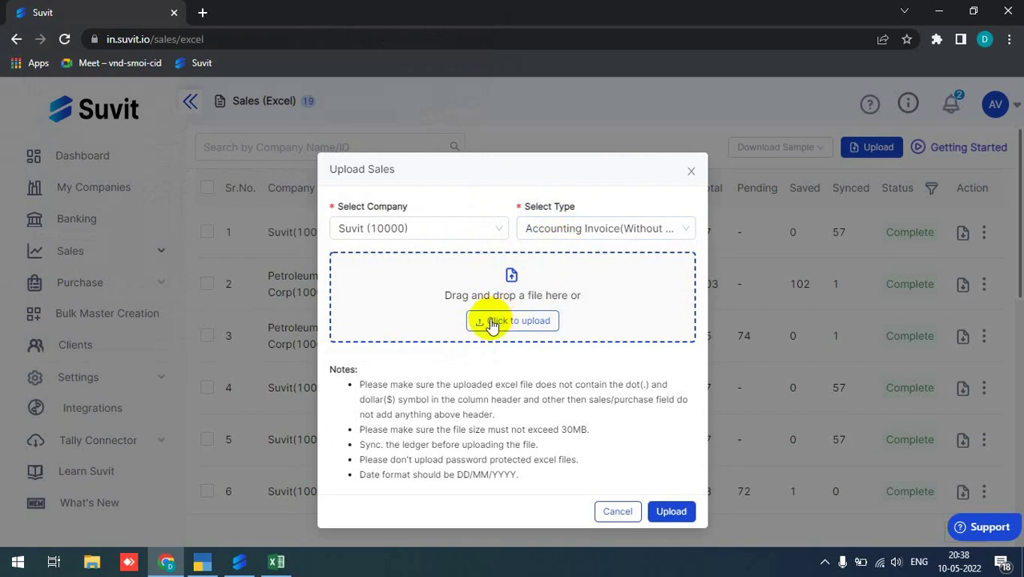
# Attach sales.xlsx from the Desktop and submit the upload
pyautogui.click(492, 322)
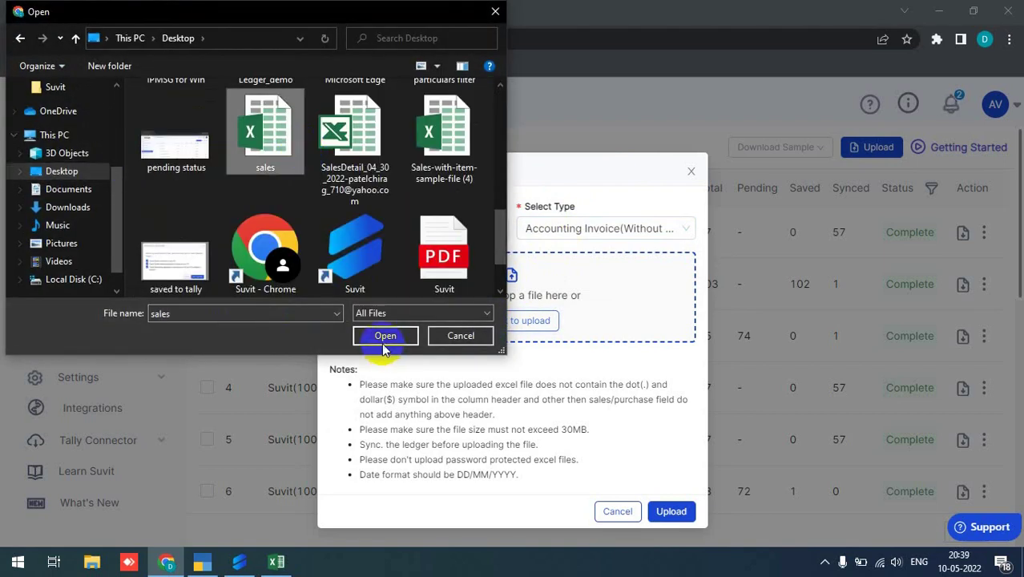
pyautogui.click(383, 340)
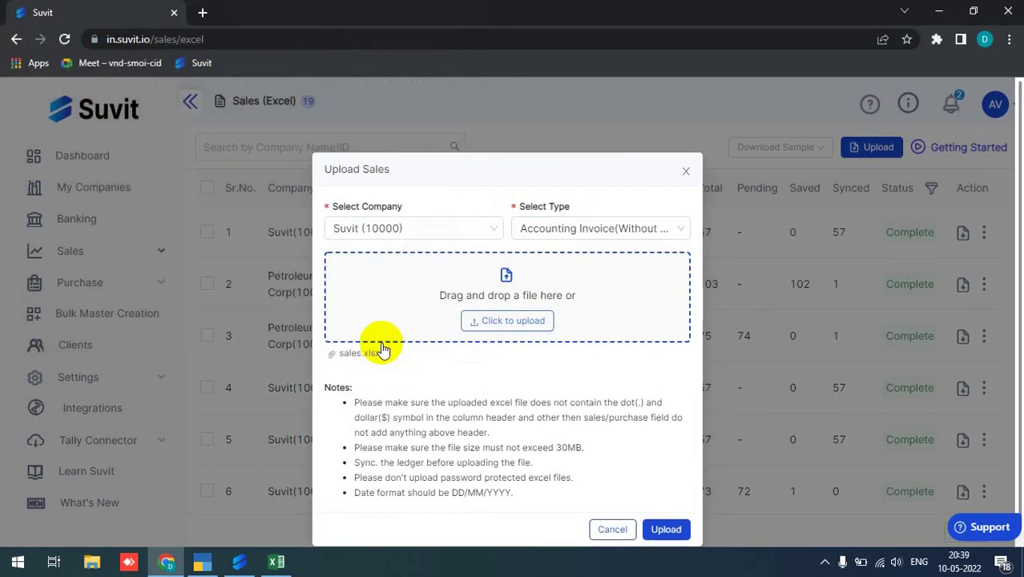
pyautogui.scroll(-1, 473, 416)
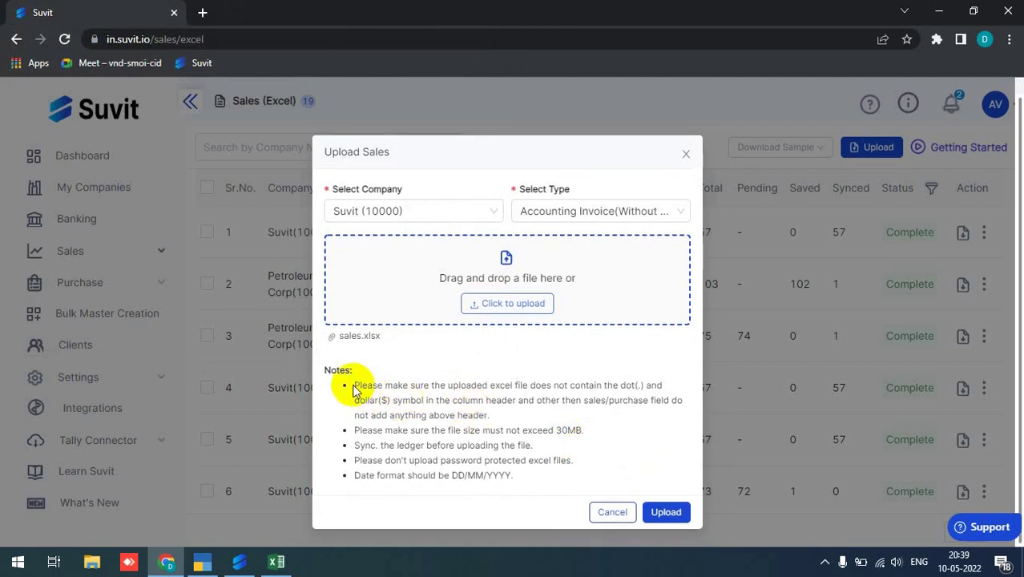
pyautogui.moveTo(355, 388); pyautogui.dragTo(520, 477)
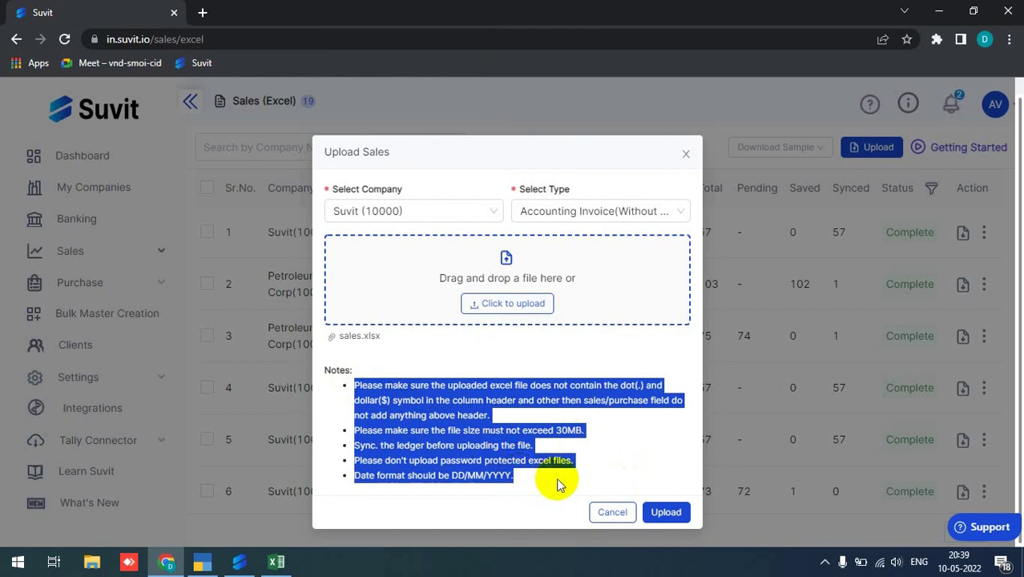
pyautogui.click(653, 516)
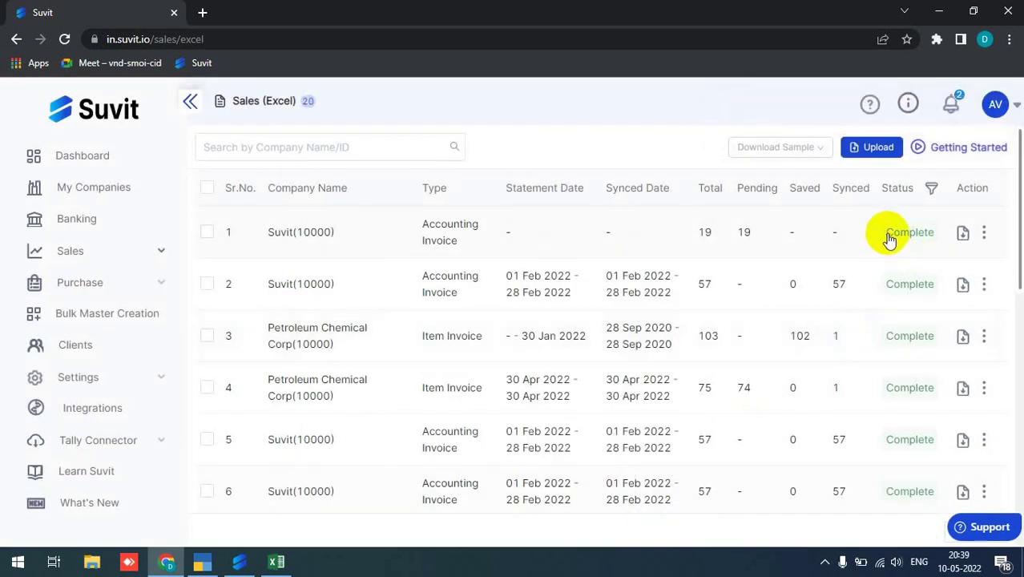
# Open Map Fields for sales-1652195373807.xlsx and point out its Imported File Header and Files Top 3 Value columns
pyautogui.click(847, 229)
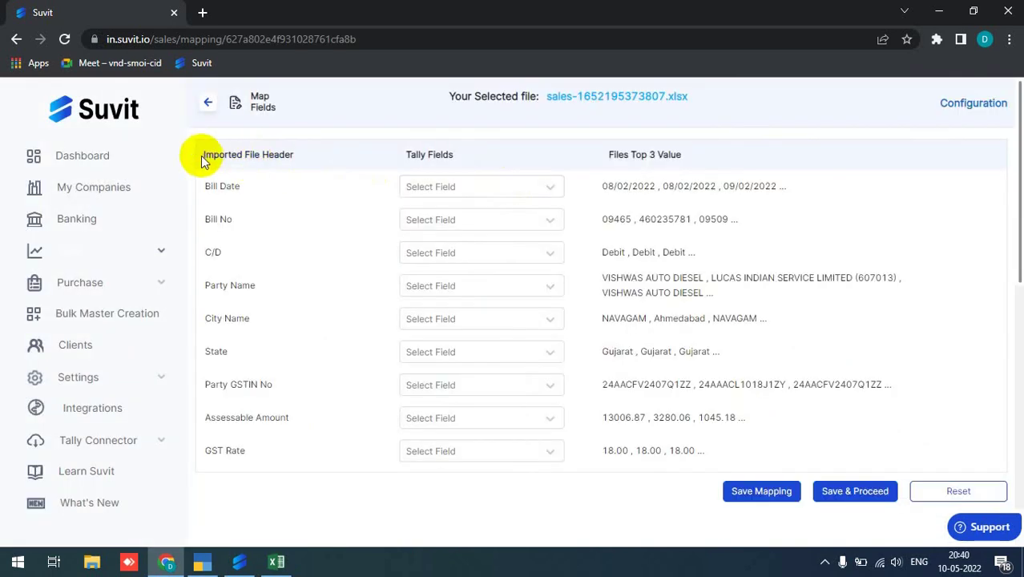
pyautogui.moveTo(201, 155); pyautogui.dragTo(291, 157)
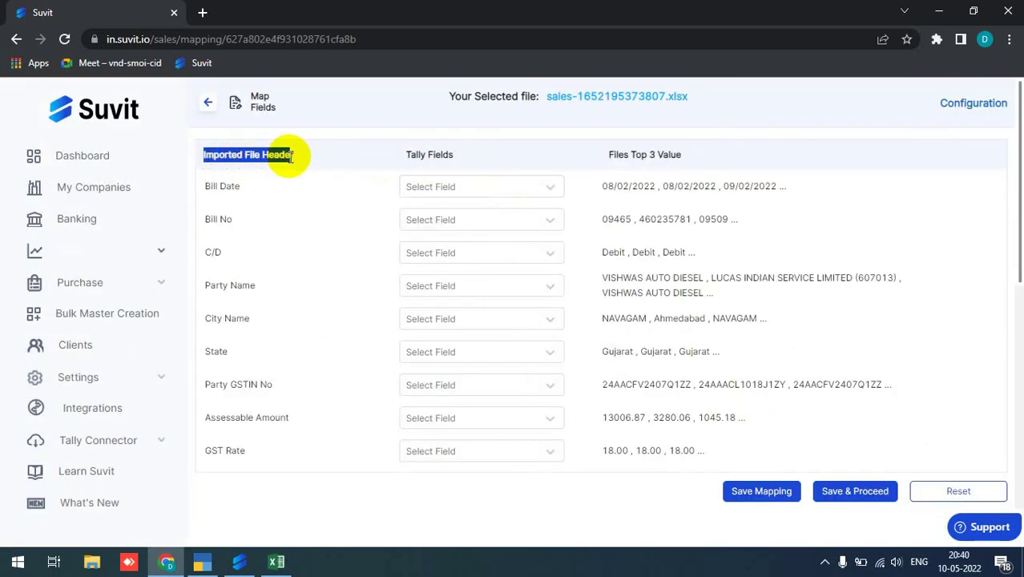
pyautogui.click(389, 153)
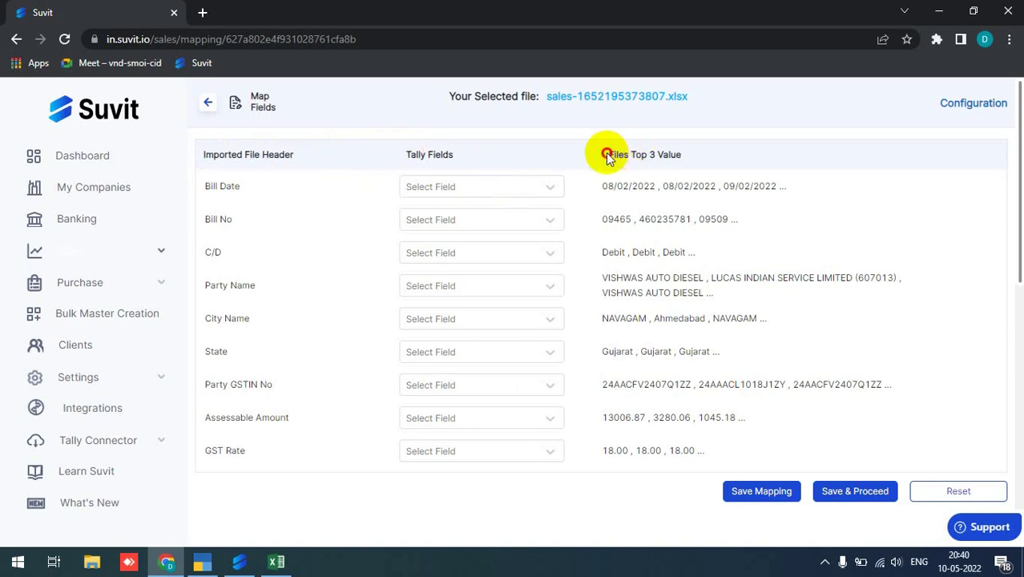
pyautogui.moveTo(602, 154); pyautogui.dragTo(686, 160)
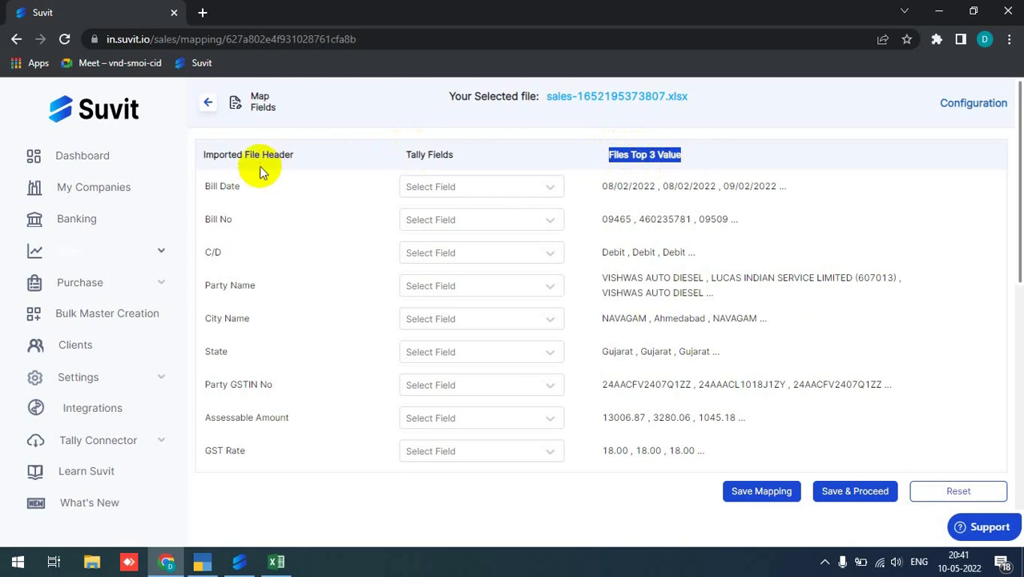
# Map Bill Date to the Date field and Bill No to Reference No
pyautogui.click(220, 183)
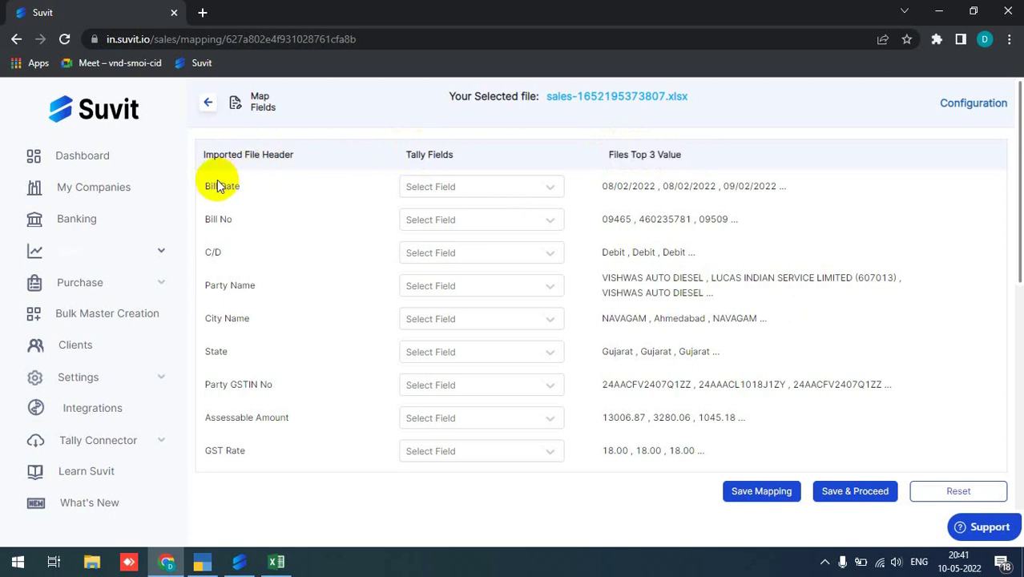
pyautogui.click(421, 188)
pyautogui.write('dat')
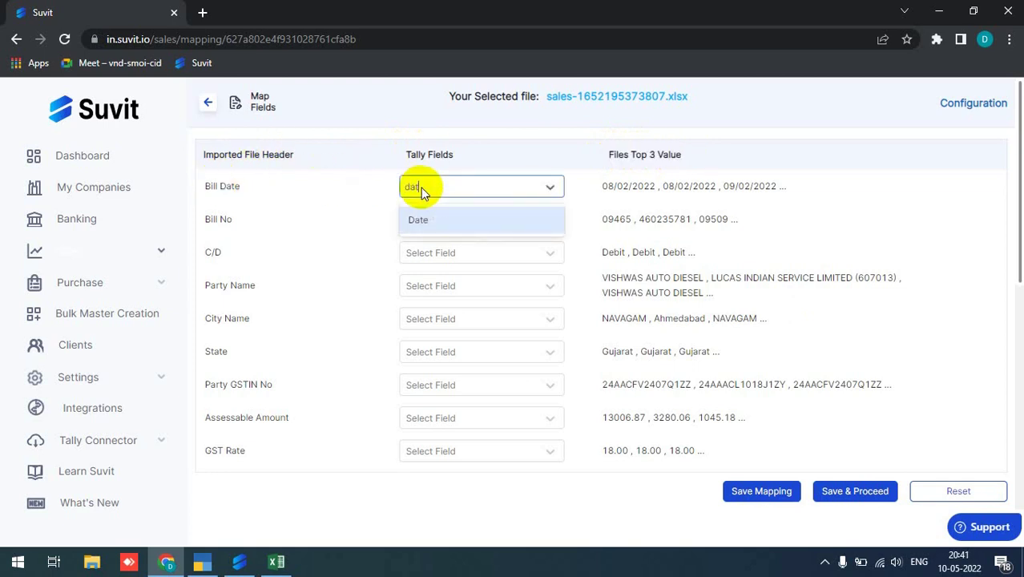
pyautogui.click(424, 218)
pyautogui.click(424, 217)
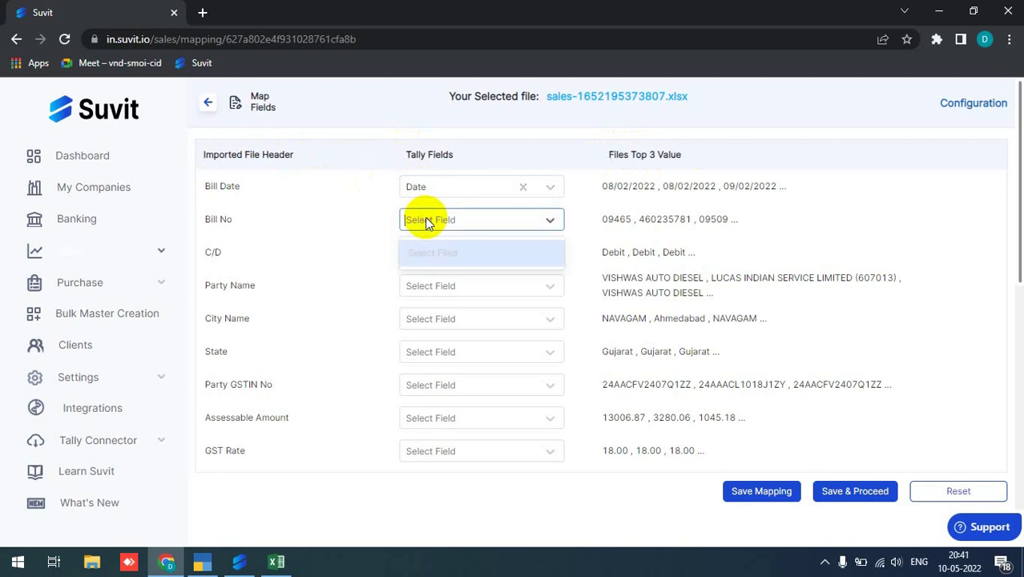
pyautogui.write('ref')
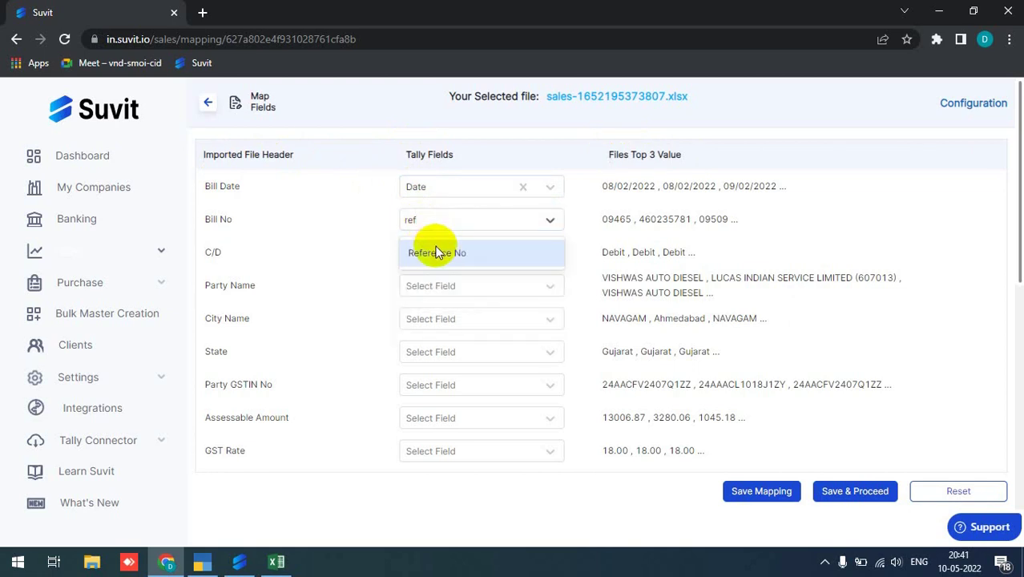
pyautogui.click(437, 252)
# Map Party Name to Party A/C Name and Sales ledger to Particulars
pyautogui.click(428, 290)
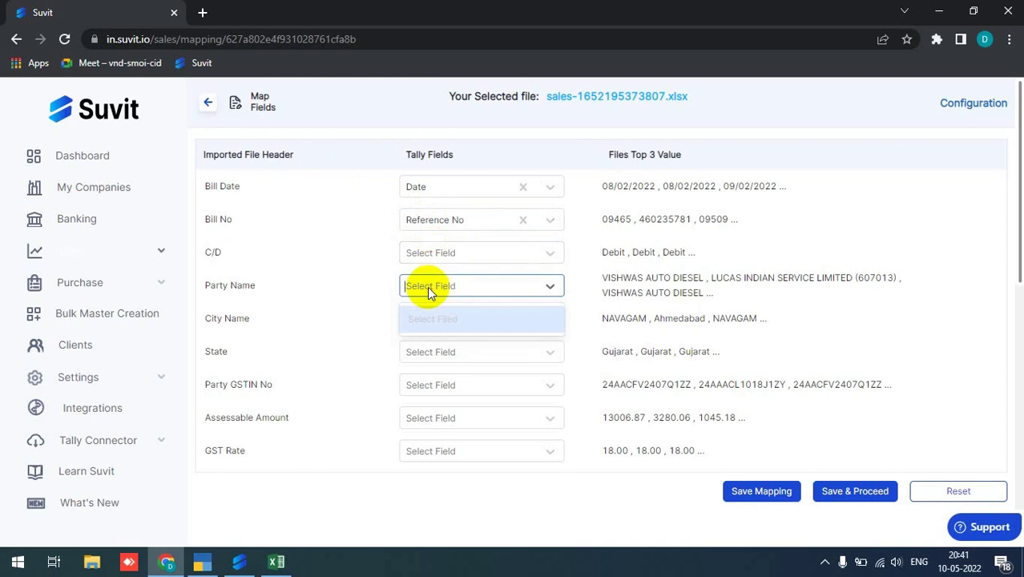
pyautogui.write('par')
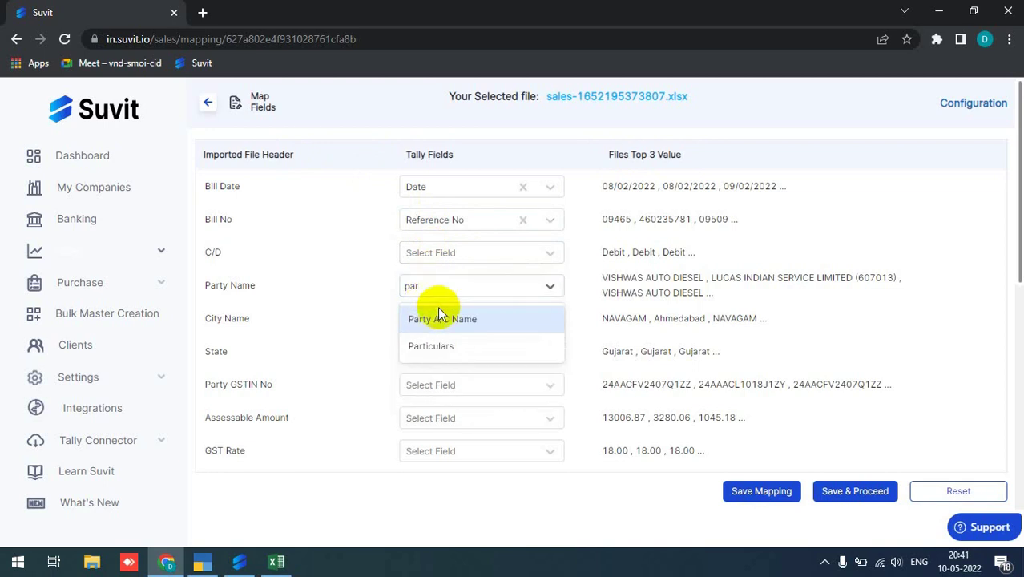
pyautogui.click(441, 321)
pyautogui.scroll(-5, 429, 361)
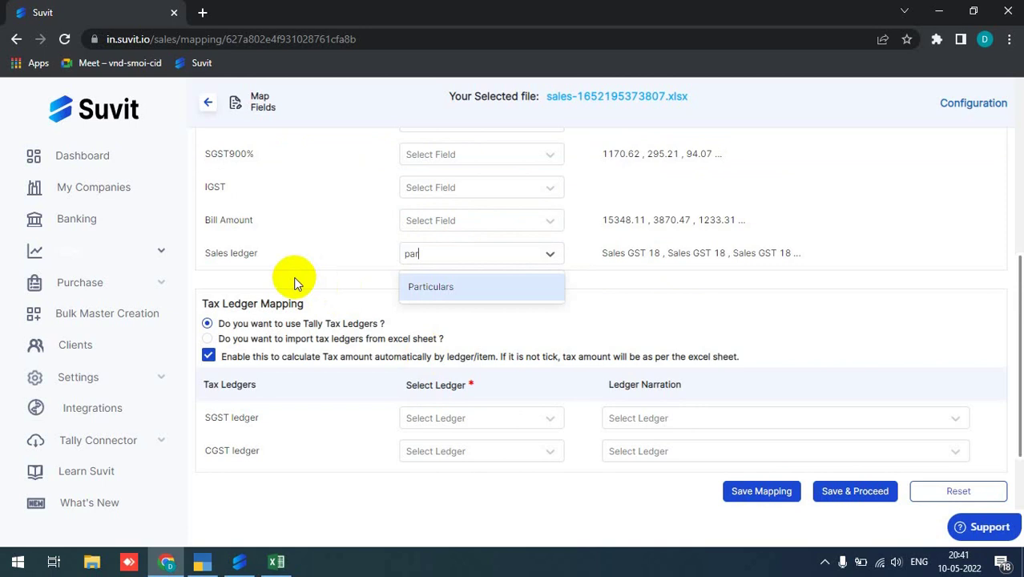
pyautogui.write('t')
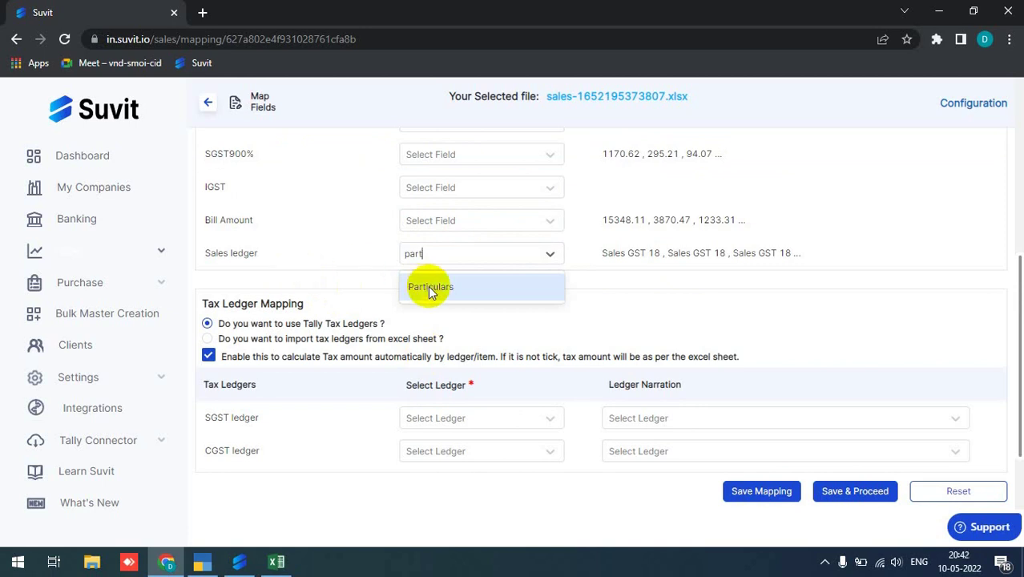
pyautogui.click(430, 289)
pyautogui.scroll(-2, 374, 296)
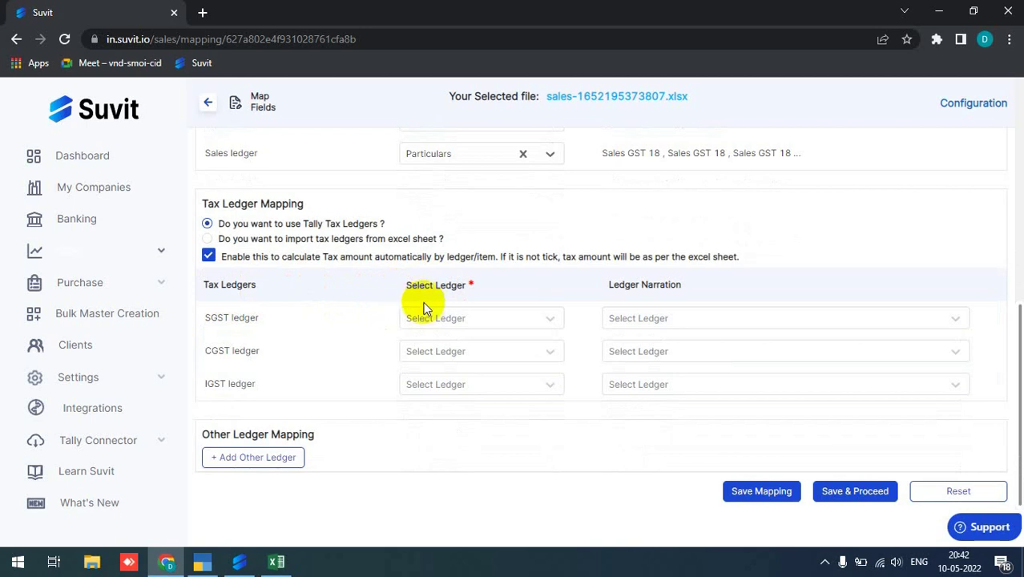
# Assign the SGST, CGST and IGST ledgers to their matching tax rows
pyautogui.click(425, 318)
pyautogui.write('sg')
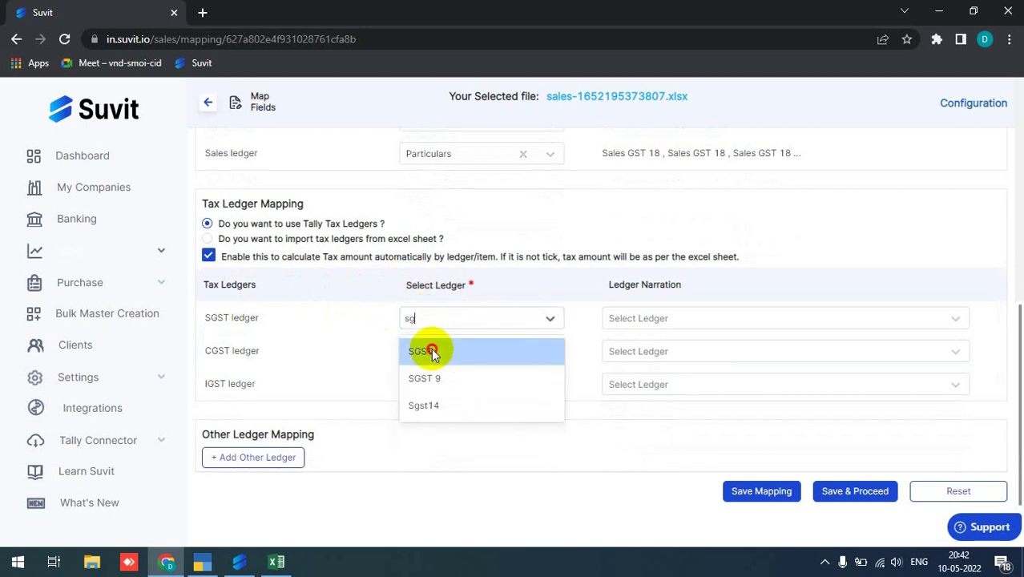
pyautogui.click(432, 353)
pyautogui.click(431, 354)
pyautogui.write('cg')
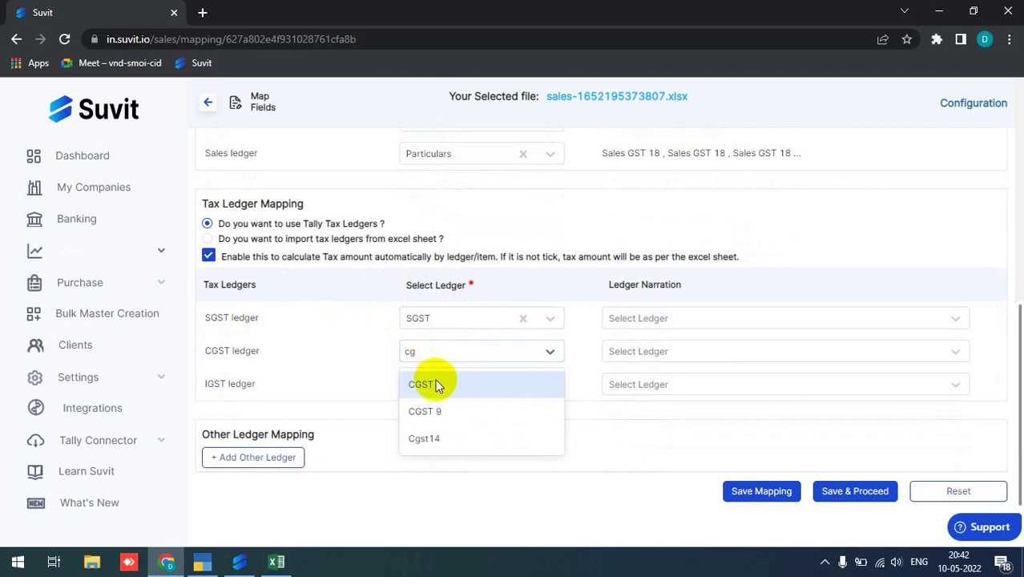
pyautogui.click(432, 384)
pyautogui.click(432, 384)
pyautogui.write('ig')
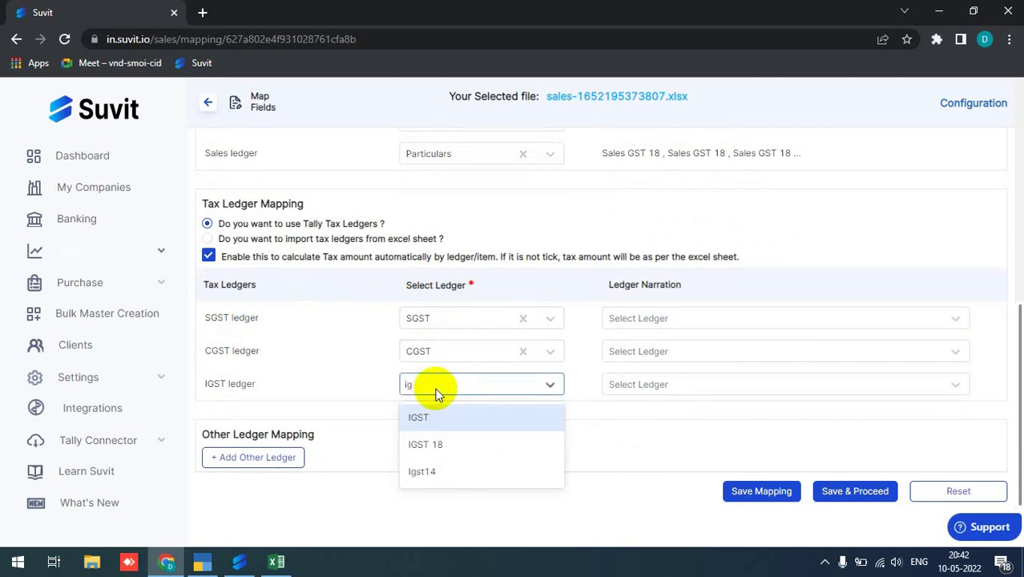
pyautogui.click(433, 416)
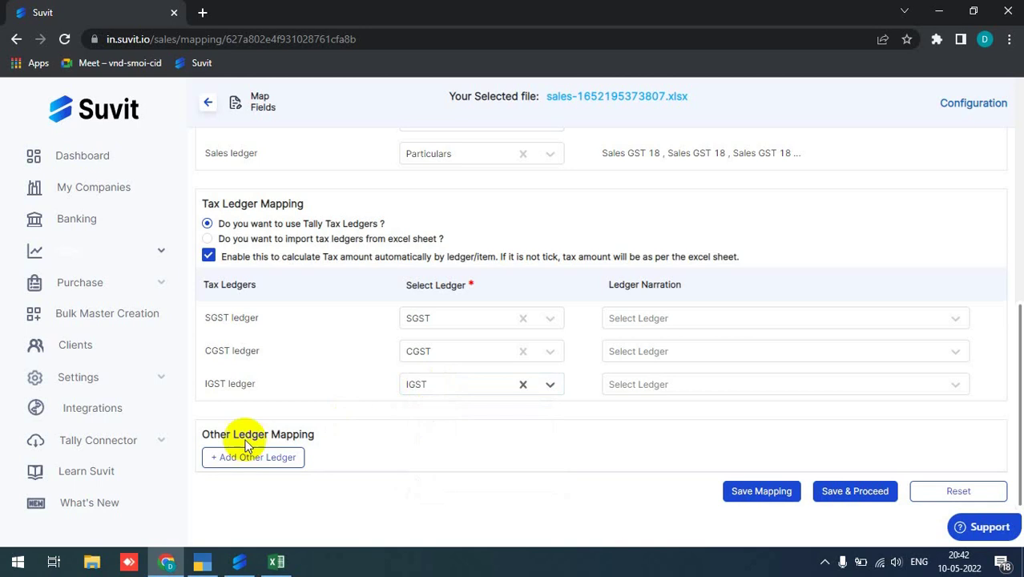
# Add an extra Other Ledger mapping row, then remove it again
pyautogui.click(225, 457)
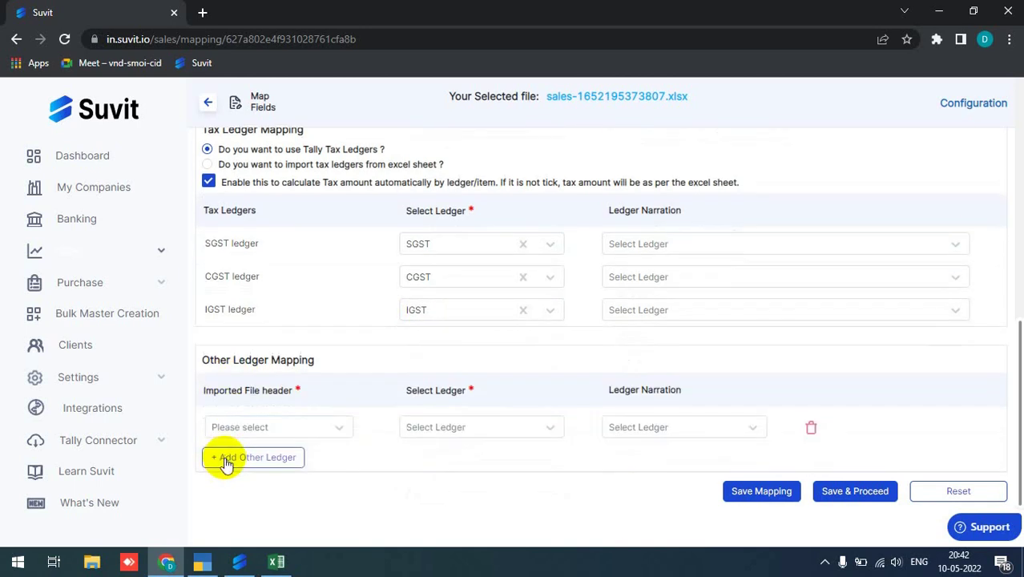
pyautogui.click(271, 428)
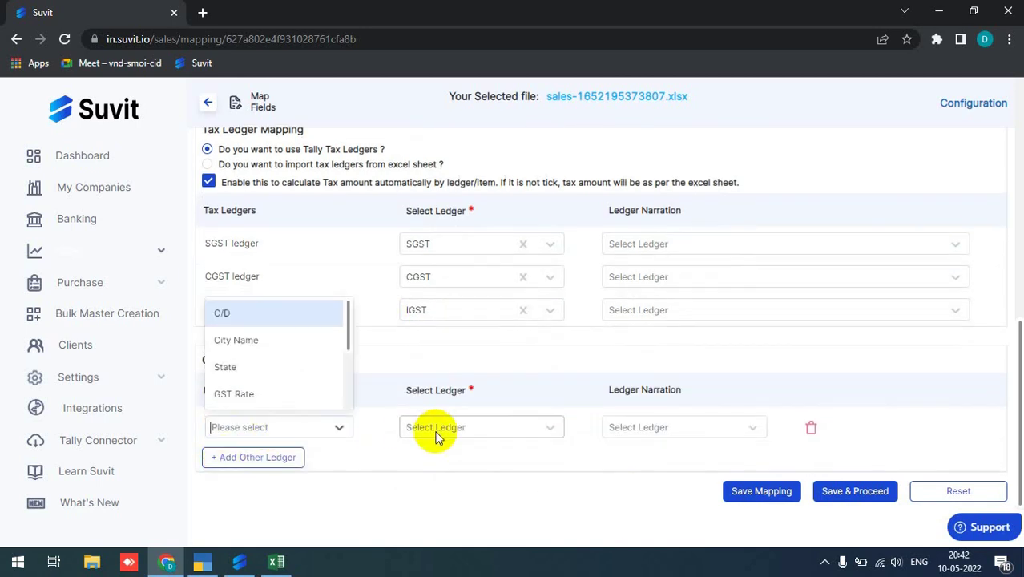
pyautogui.click(745, 497)
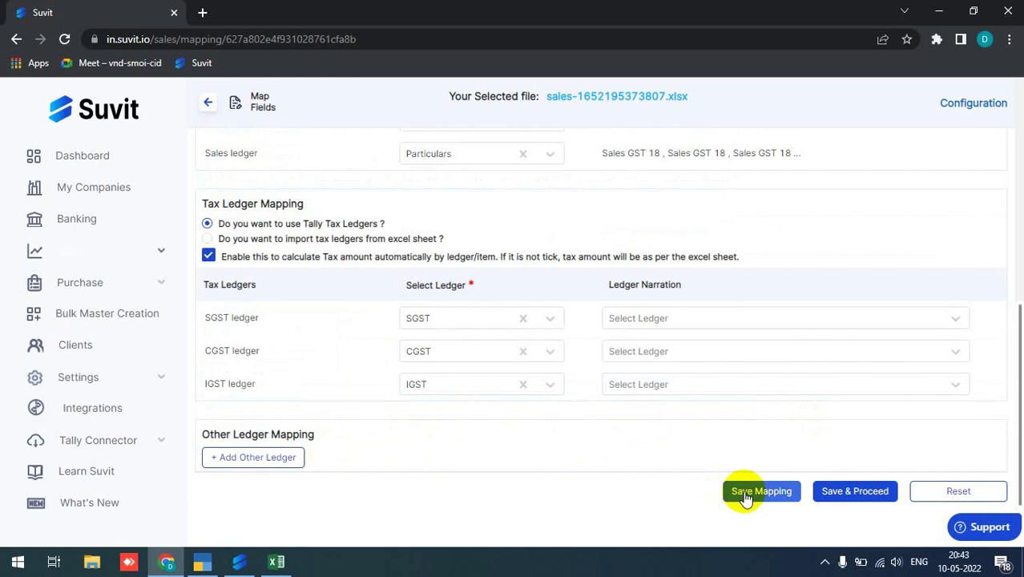
# Save the field and ledger mapping and proceed to the Sales Transactions list of 19 entries
pyautogui.click(745, 497)
pyautogui.click(834, 493)
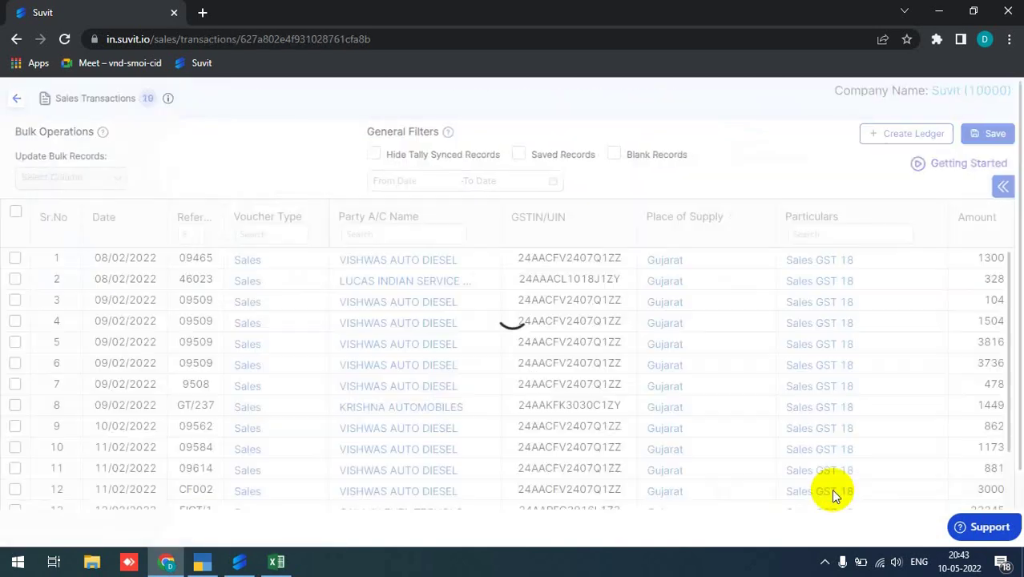